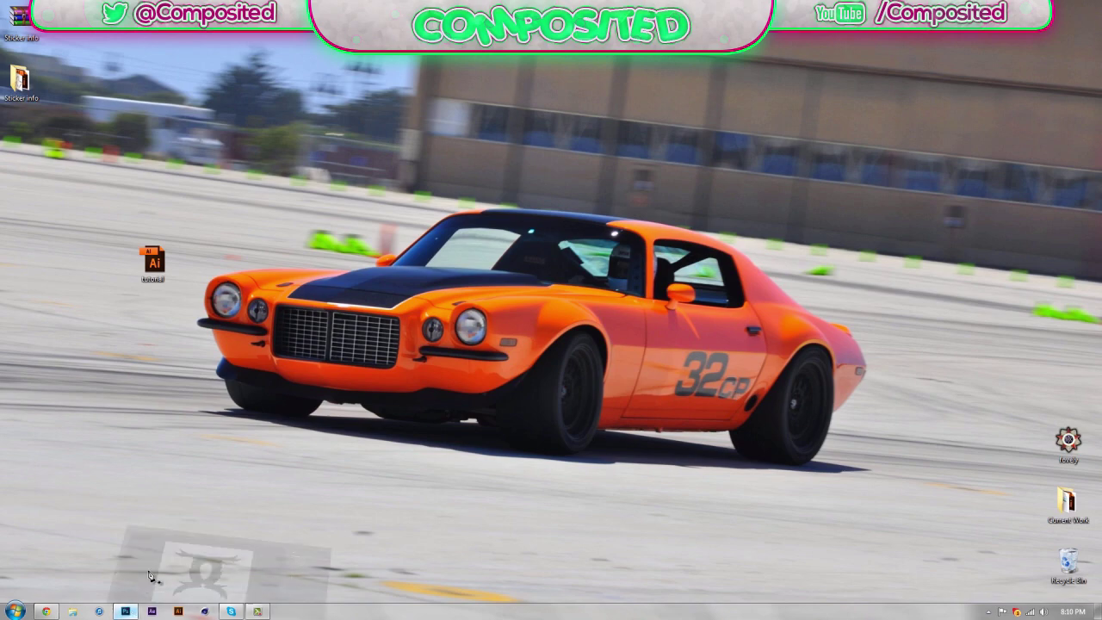
Restore the black logo document window in Photoshop from the taskbar
left_click(125, 611)
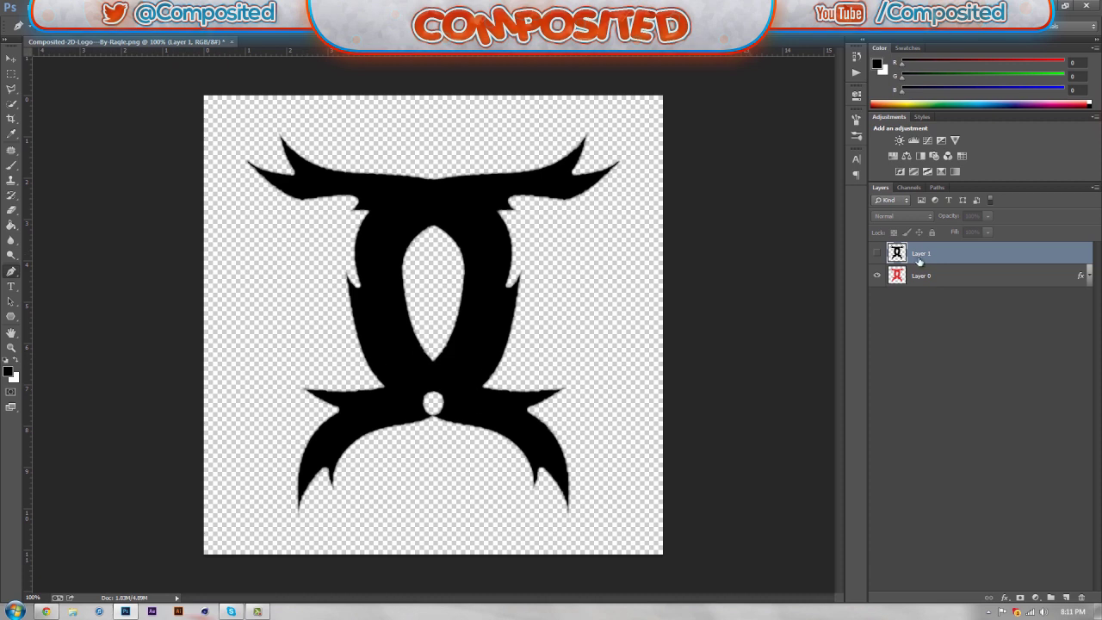
Delete the hidden Layer 1 and show the still-empty Paths panel
key("Delete")
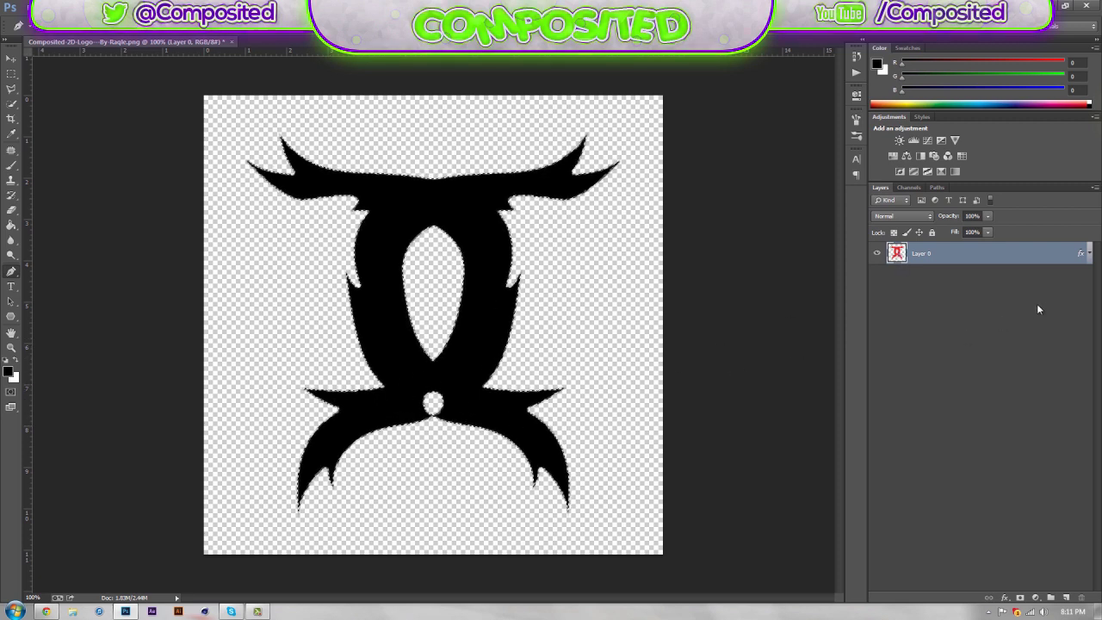
left_click(936, 187)
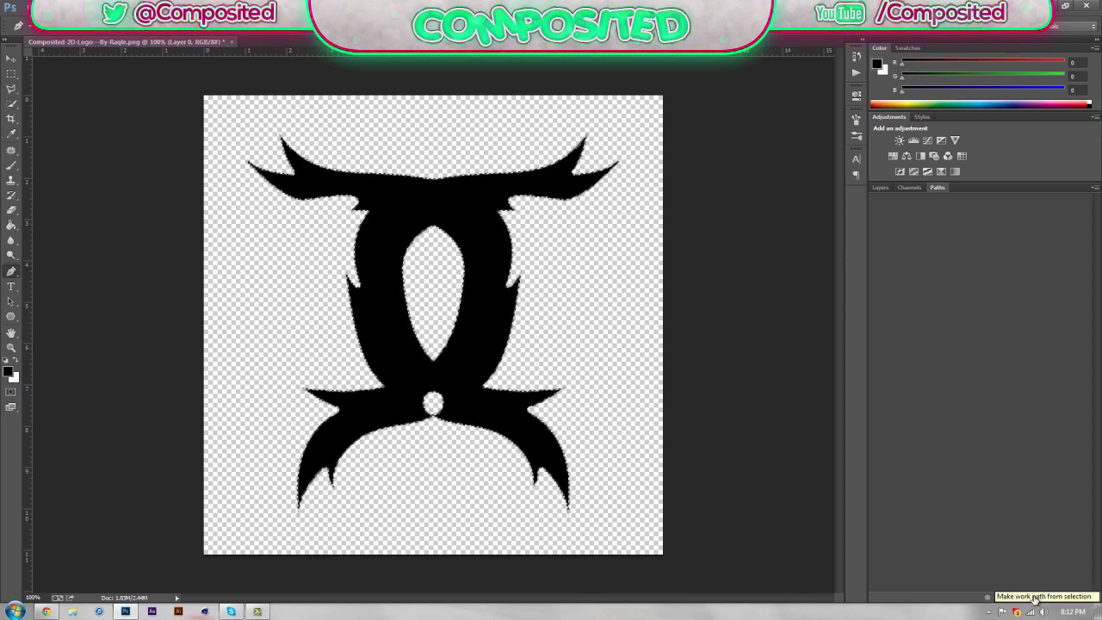
Make a Work Path from the logo selection, then return to the Layers panel
left_click(1035, 597)
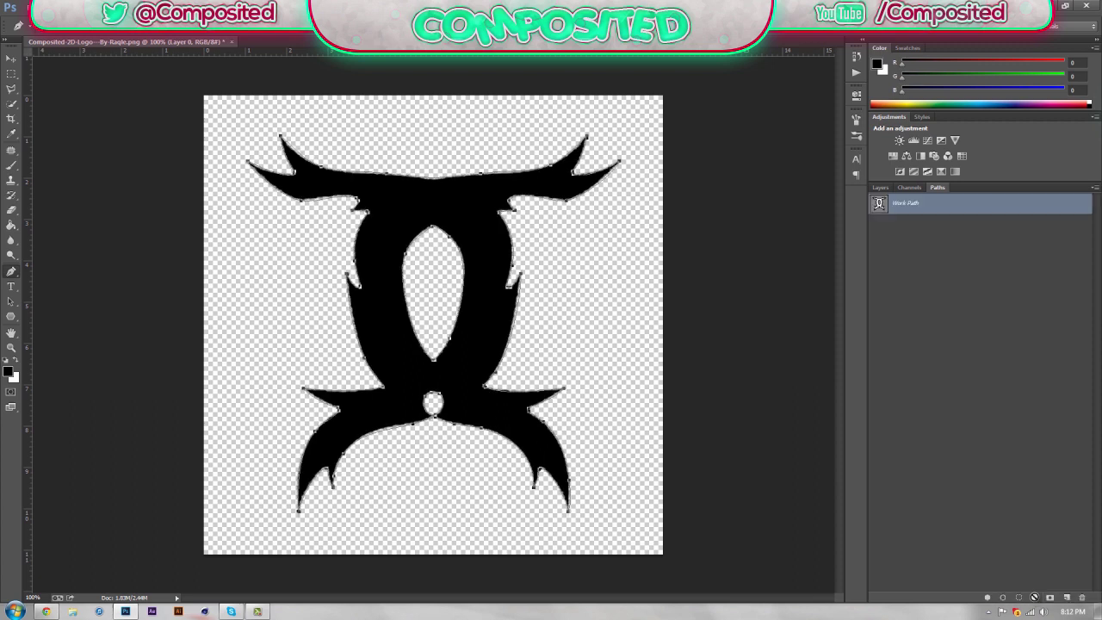
left_click(880, 187)
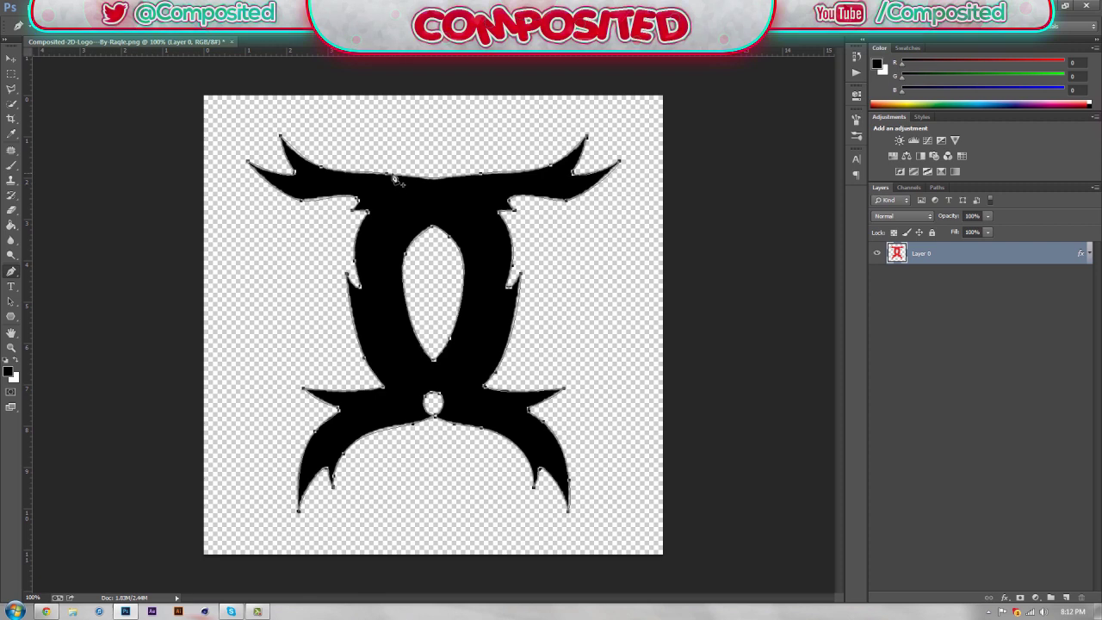
Export the Work Path with Paths to Illustrator, overwriting tutorial.ai
left_click(31, 7)
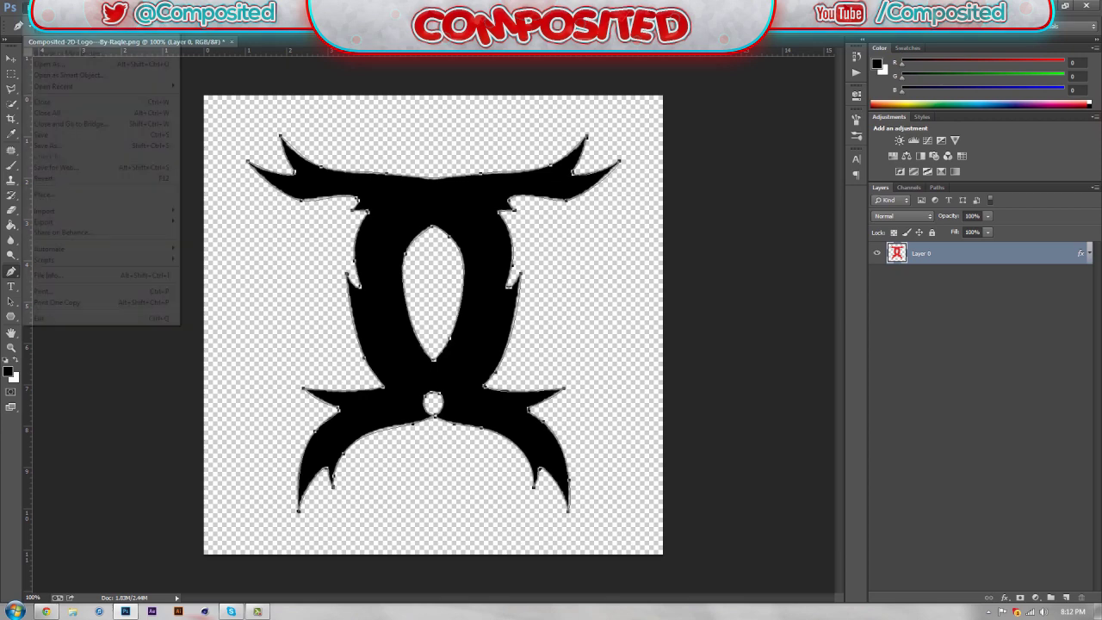
mouse_move(132, 225)
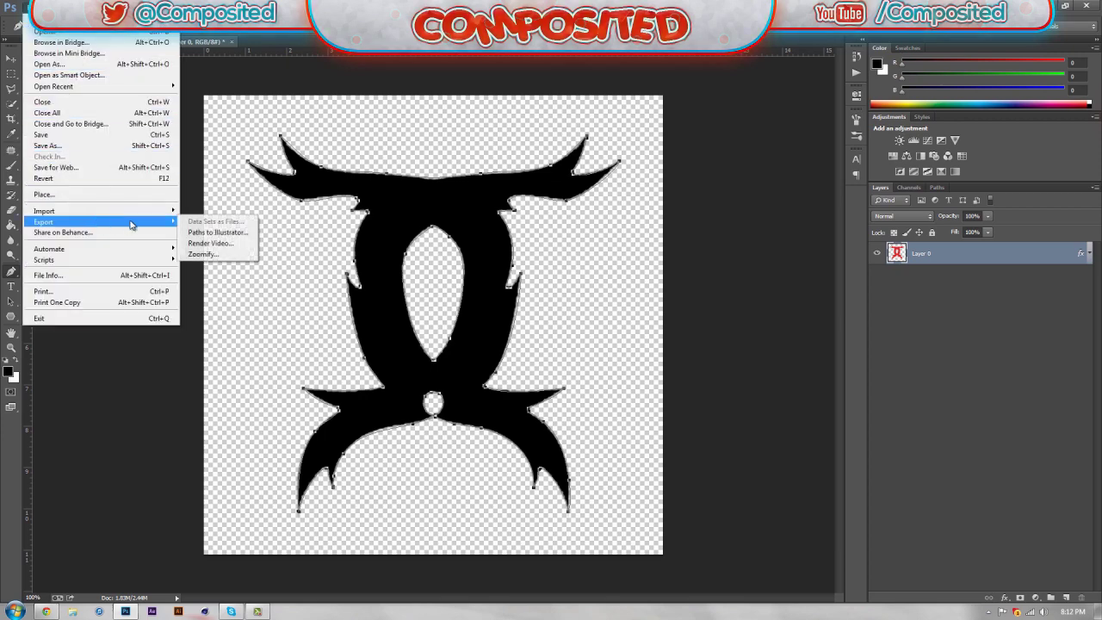
left_click(216, 232)
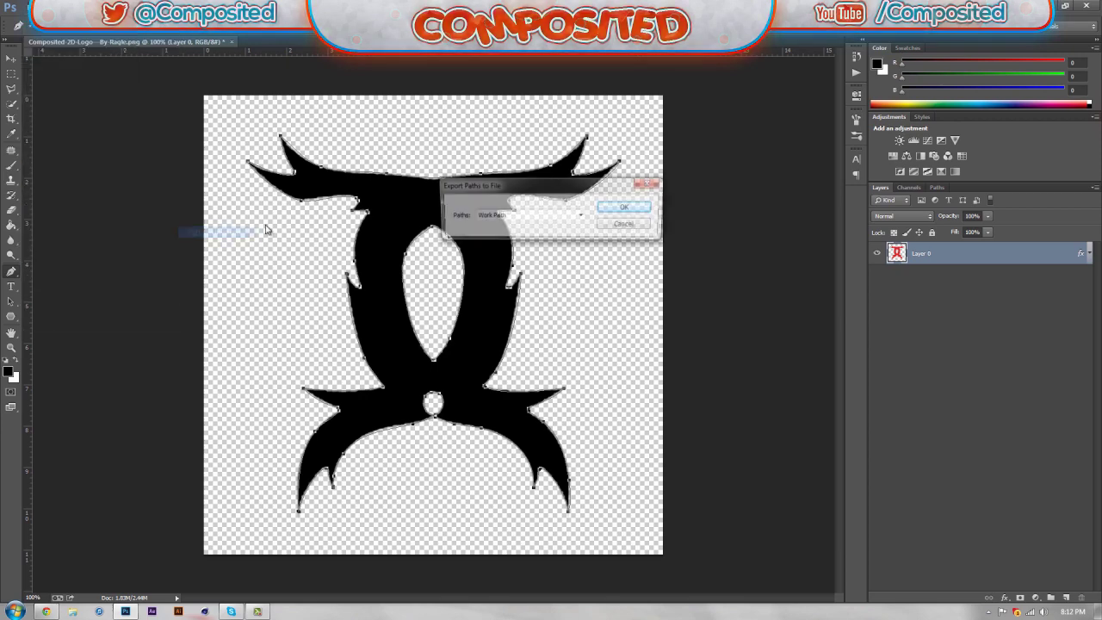
left_click(623, 209)
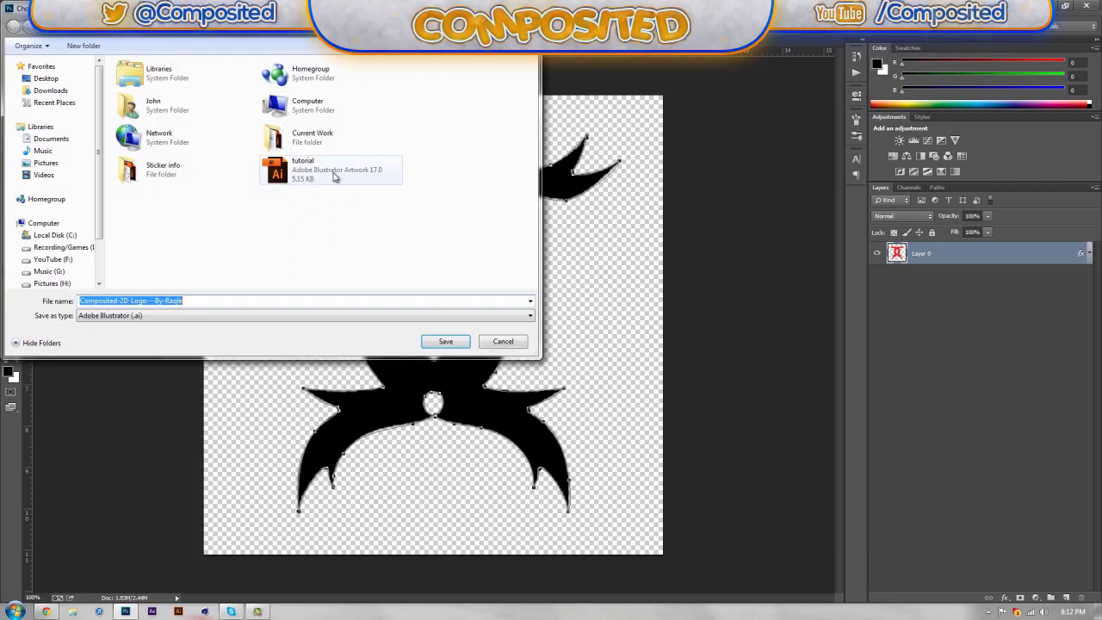
left_click(297, 170)
left_click(445, 342)
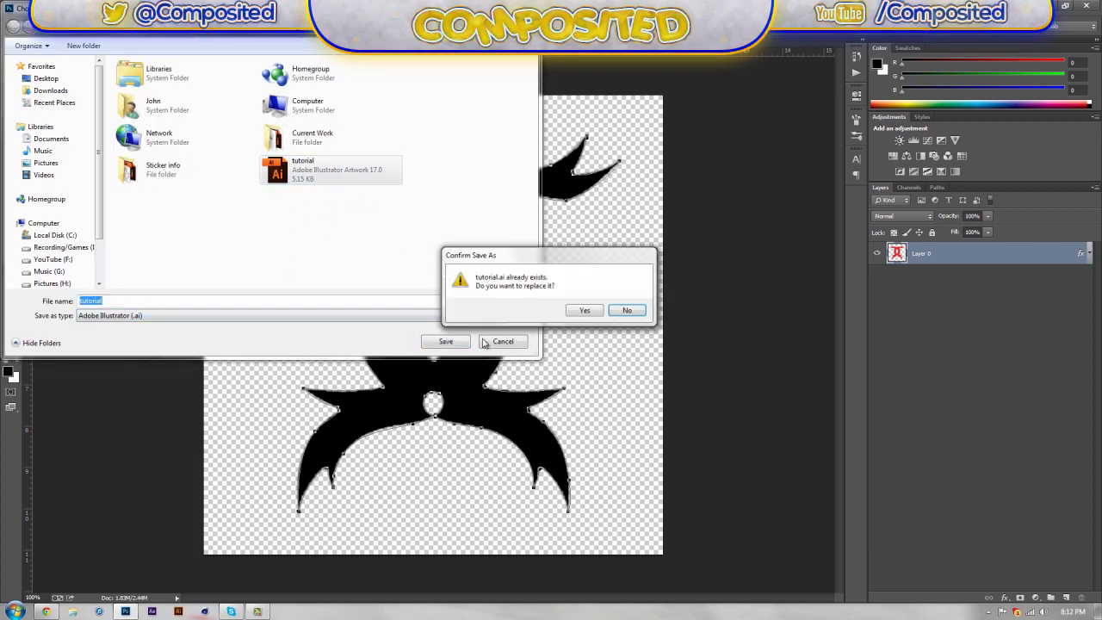
left_click(588, 313)
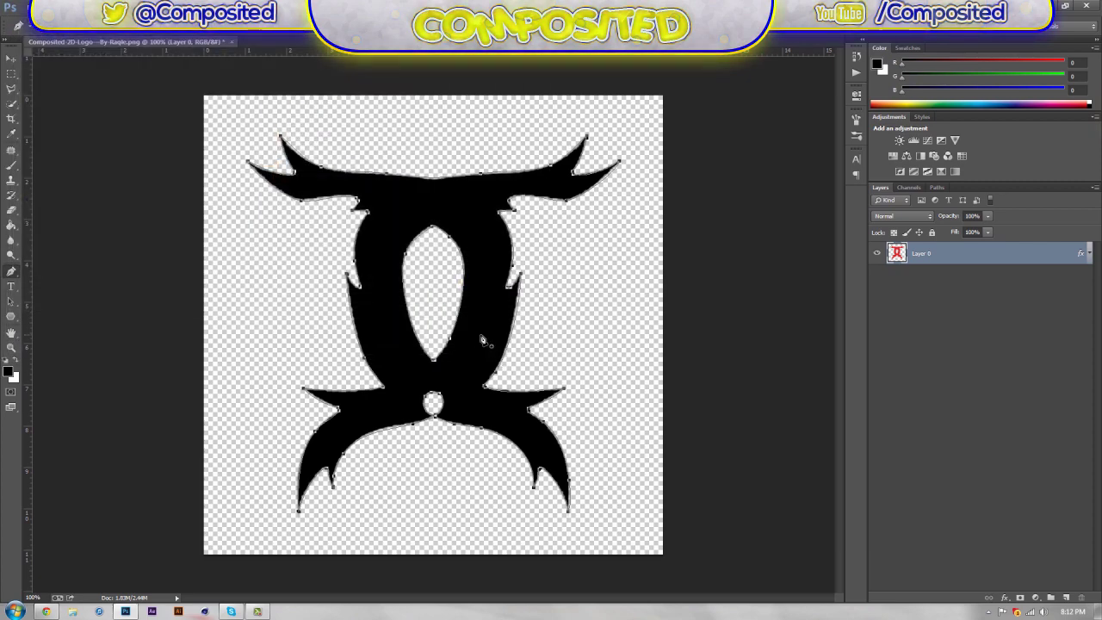
left_click(1056, 5)
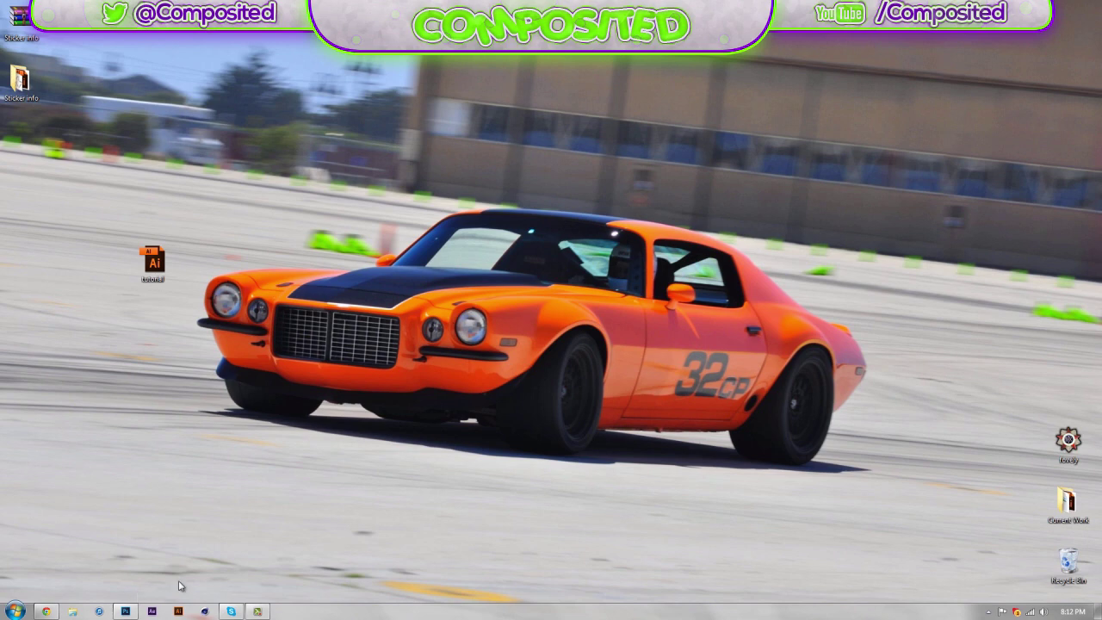
Launch Cinema 4D and import tutorial.ai from the Desktop as a logo spline
left_click(206, 612)
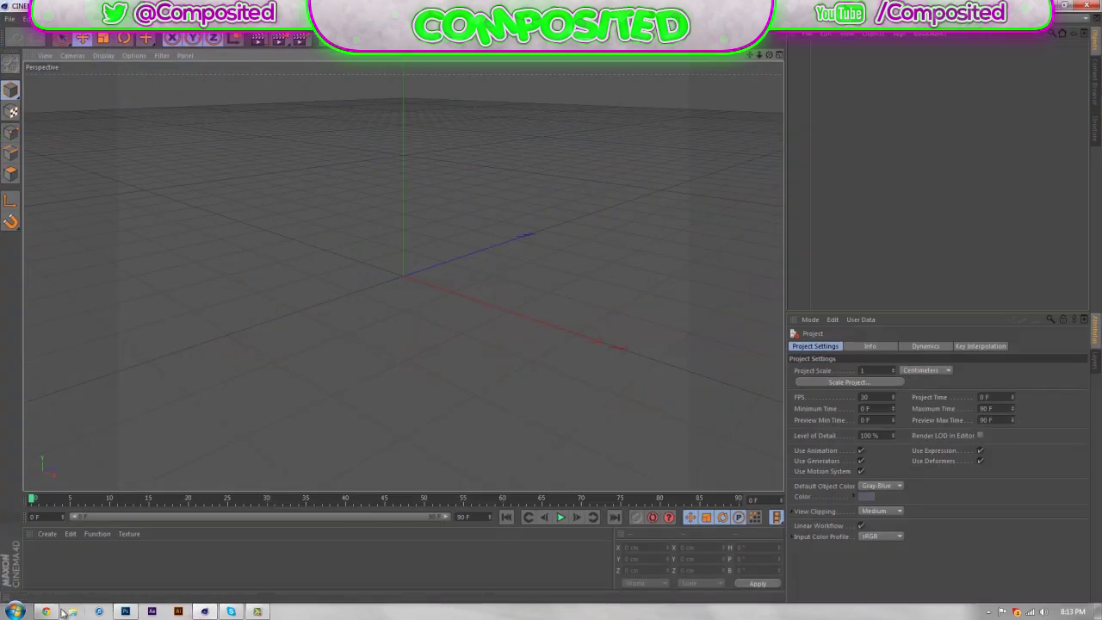
left_click(72, 611)
left_click(269, 80)
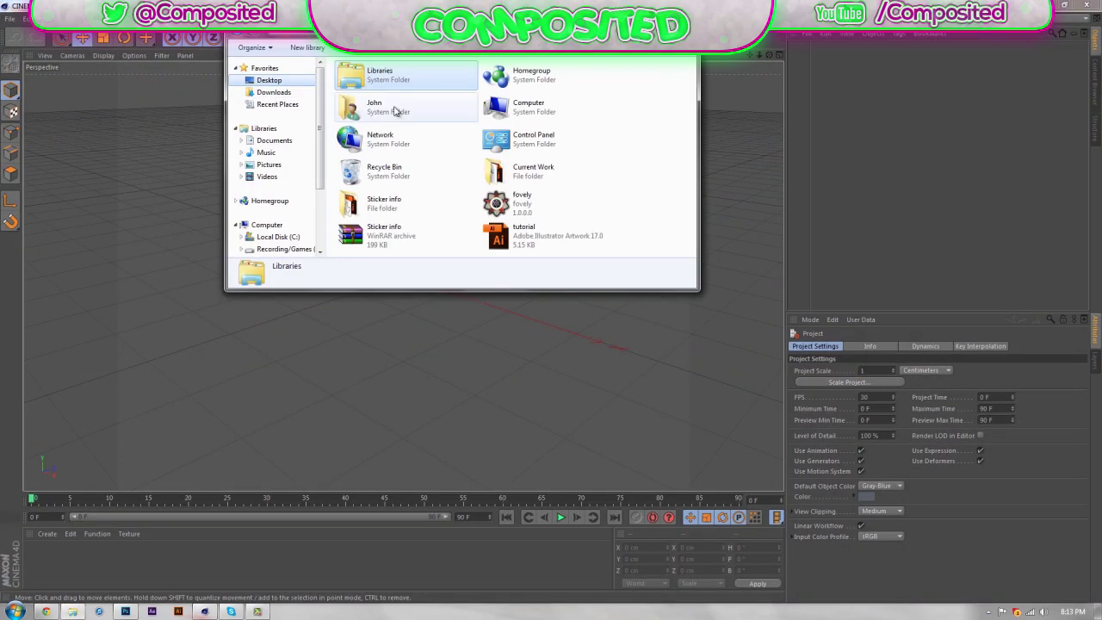
left_click(531, 238)
double_click(531, 239)
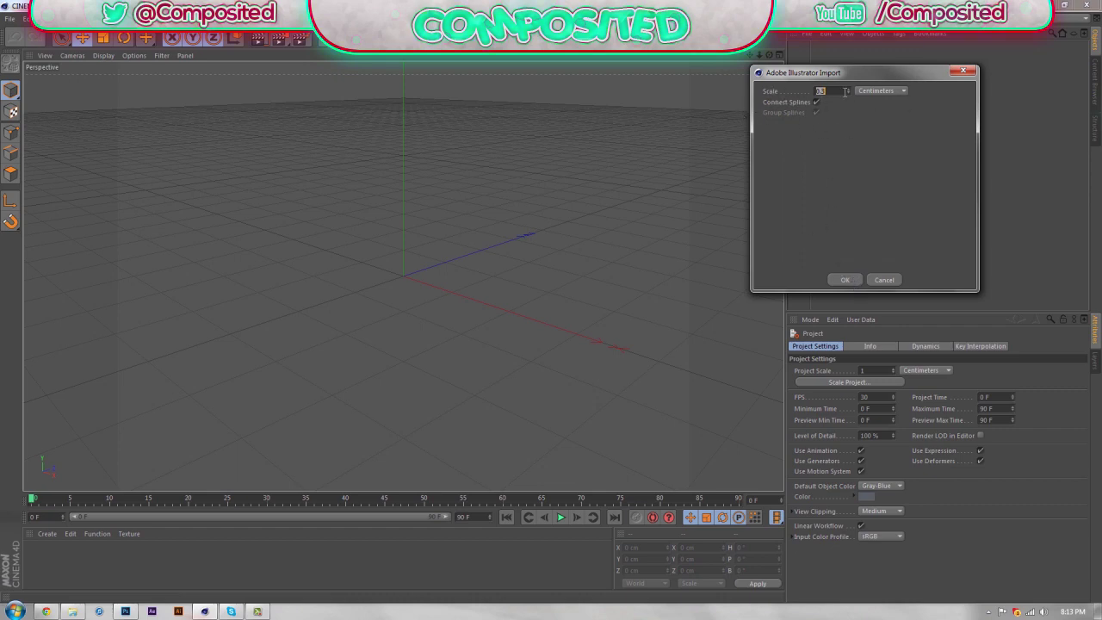
left_click(848, 279)
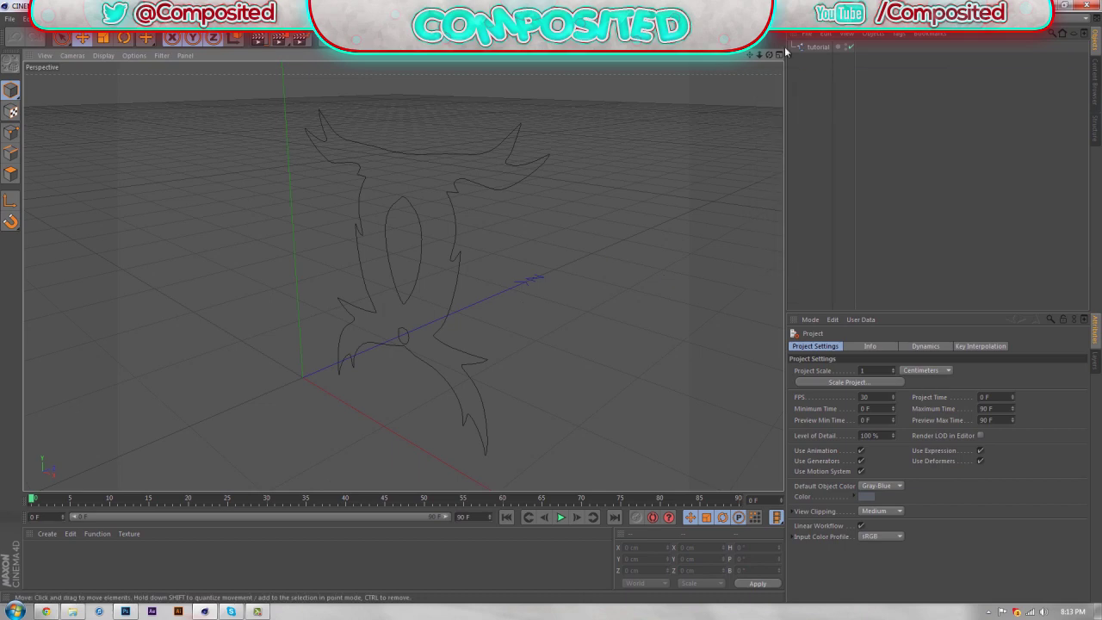
key("h")
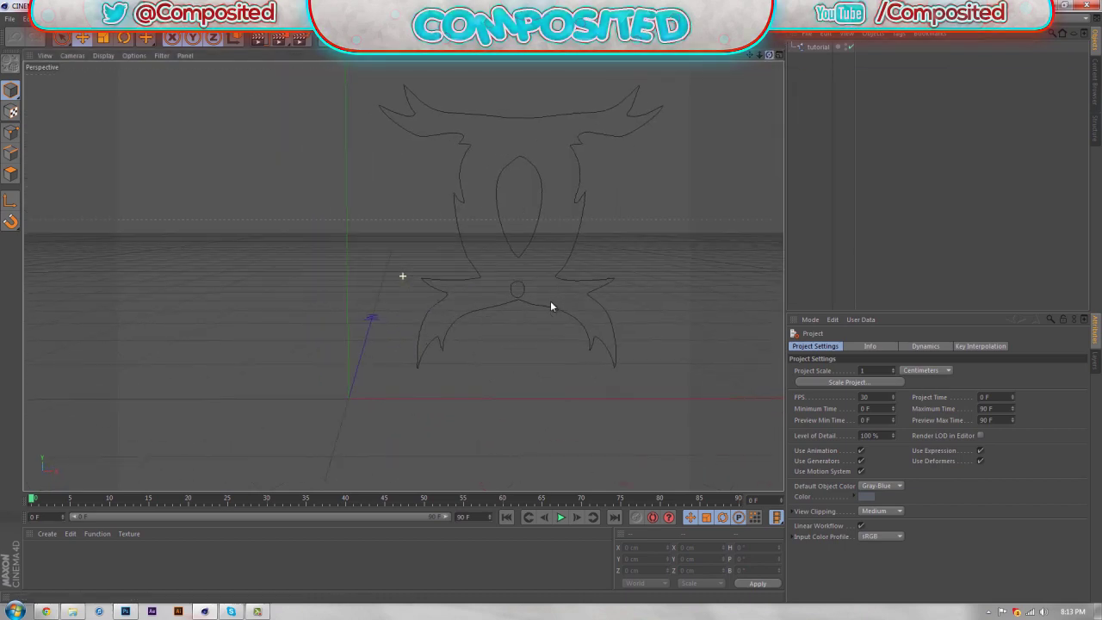
Move the tutorial spline left and down to X 20.173 cm, Y 75.348 cm
left_click(818, 47)
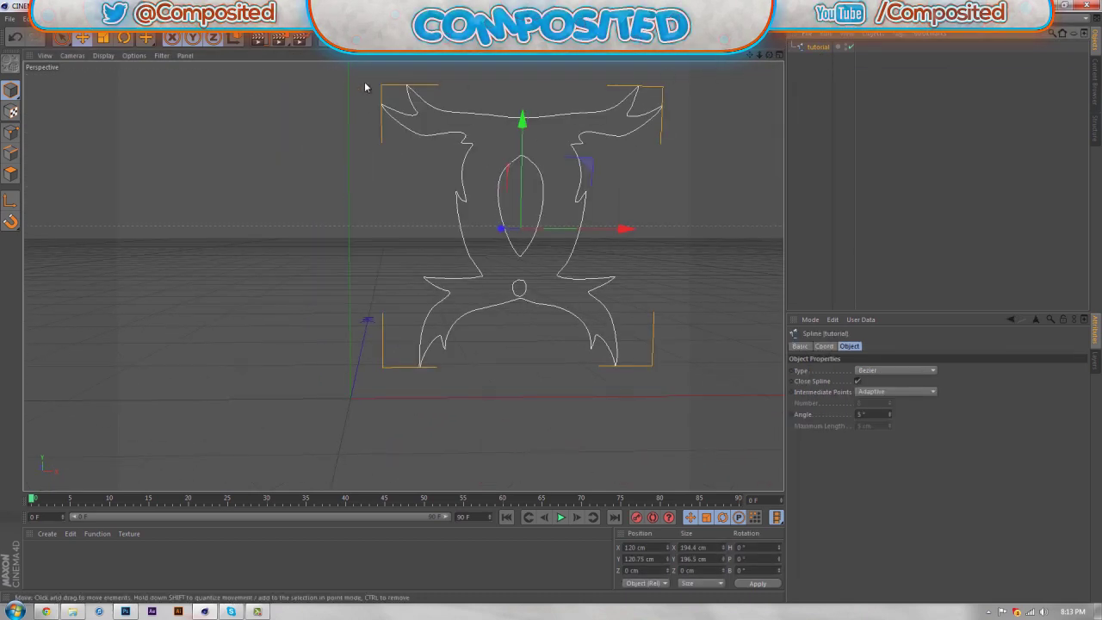
left_click_drag(628, 230, 497, 228)
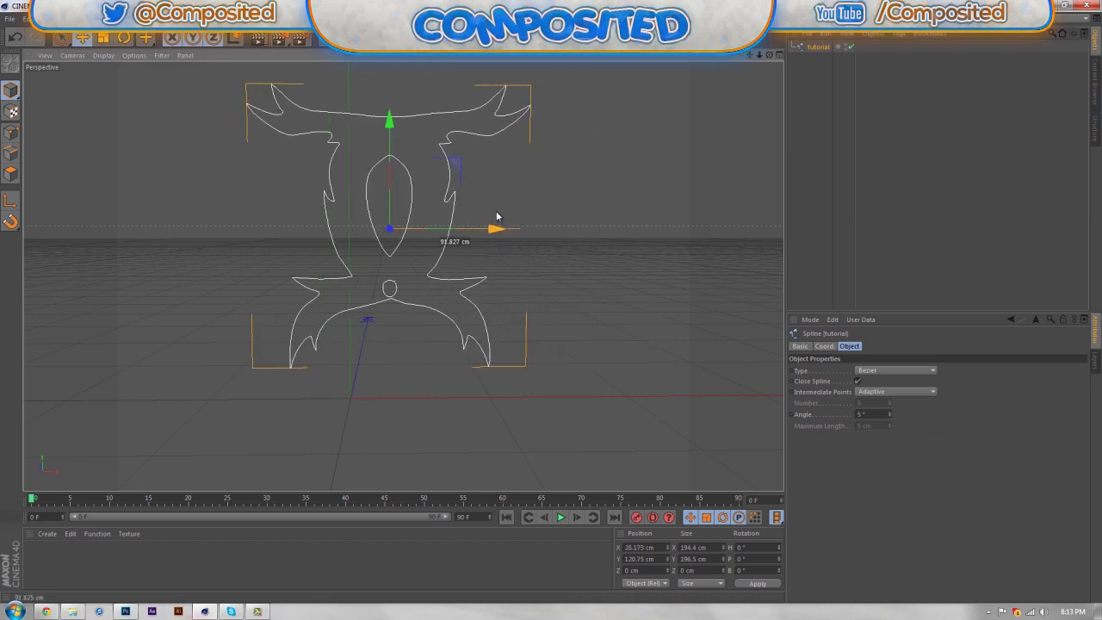
left_click_drag(388, 120, 387, 186)
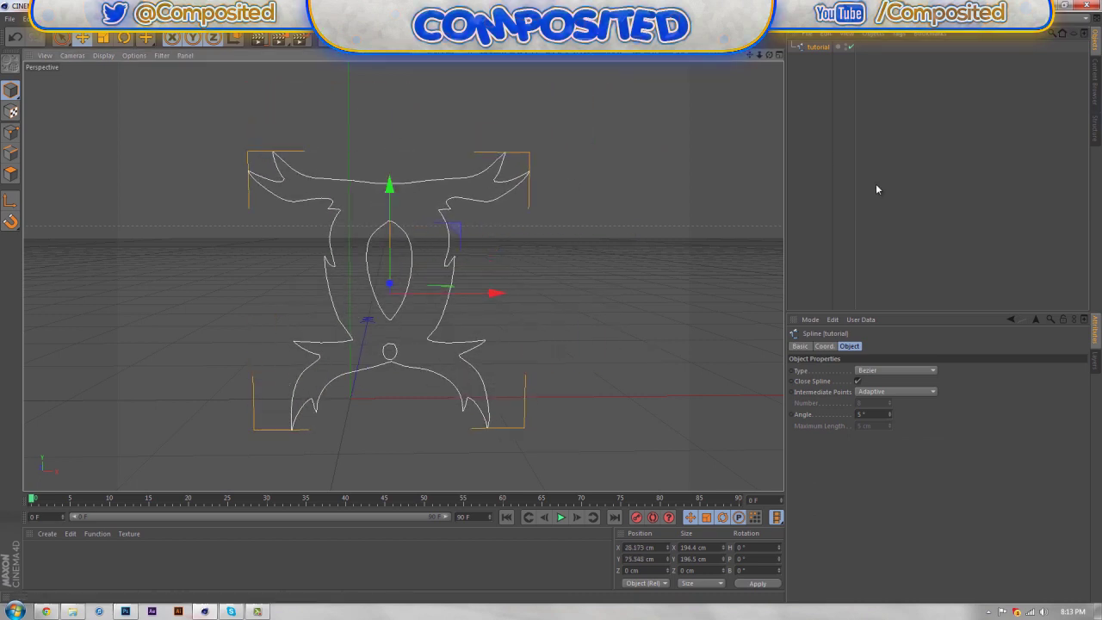
left_click(875, 184)
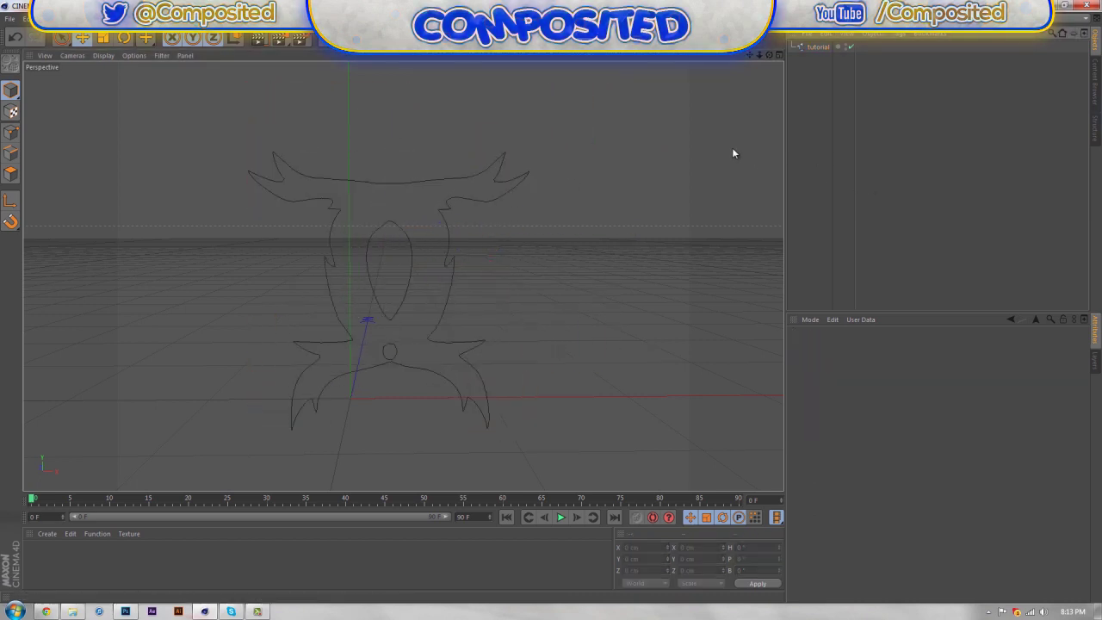
left_click(817, 48)
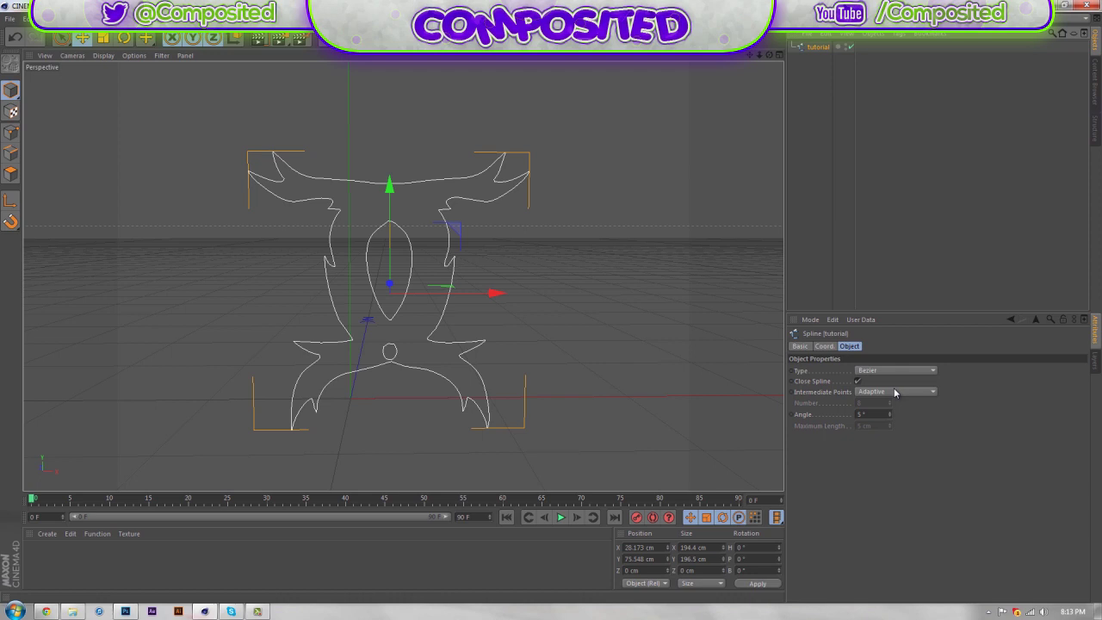
Set the tutorial spline's Intermediate Points to Natural with a Number of 246
left_click(894, 392)
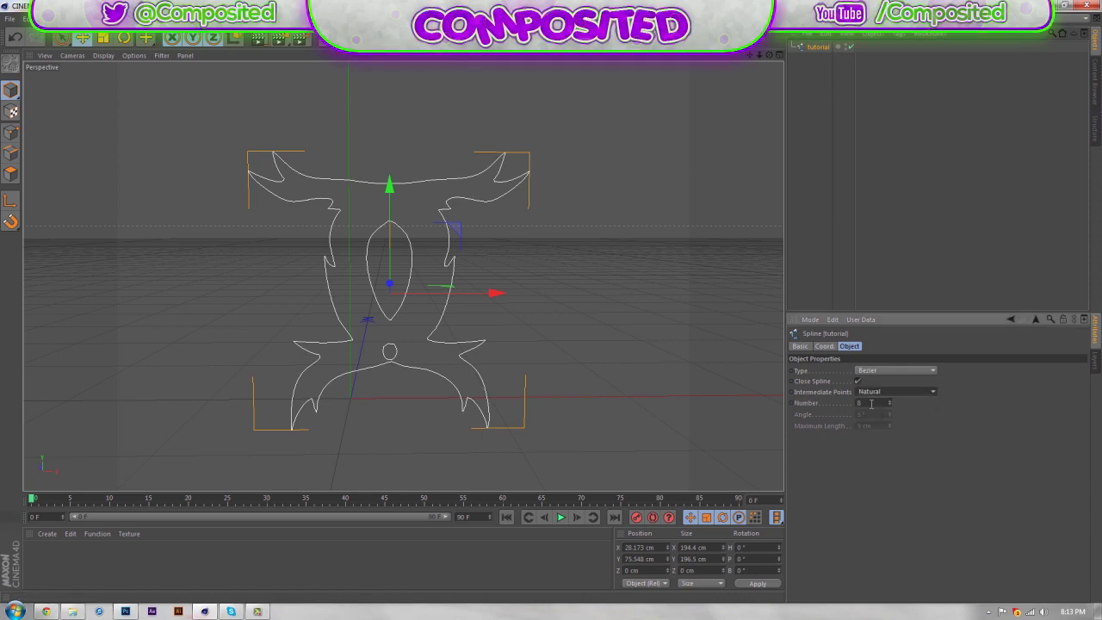
double_click(870, 403)
type("118")
key("Return")
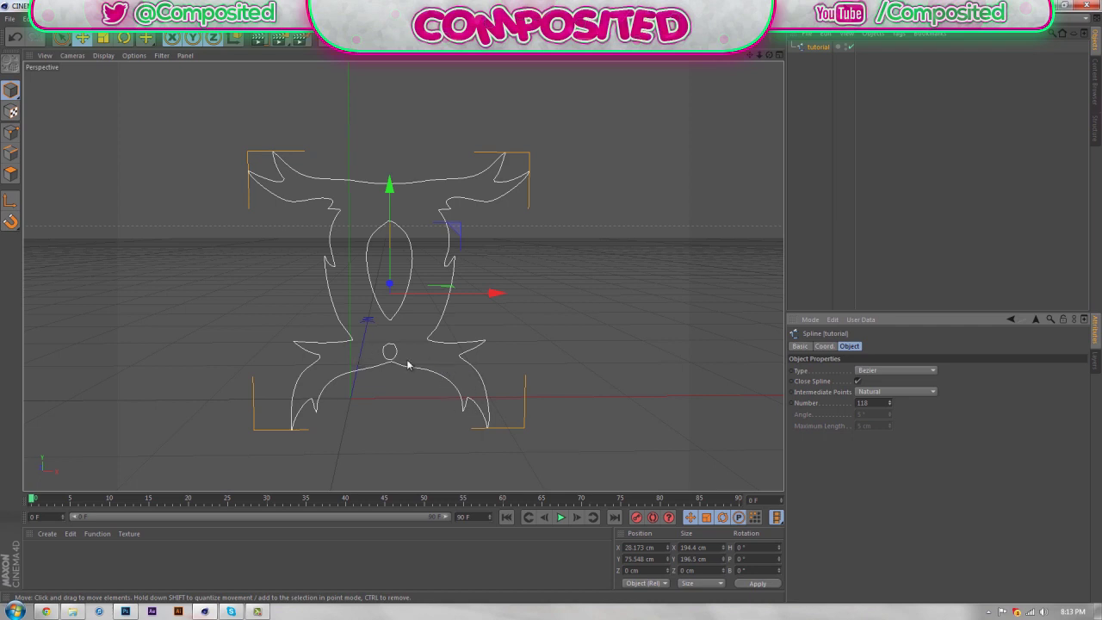
left_click(876, 402)
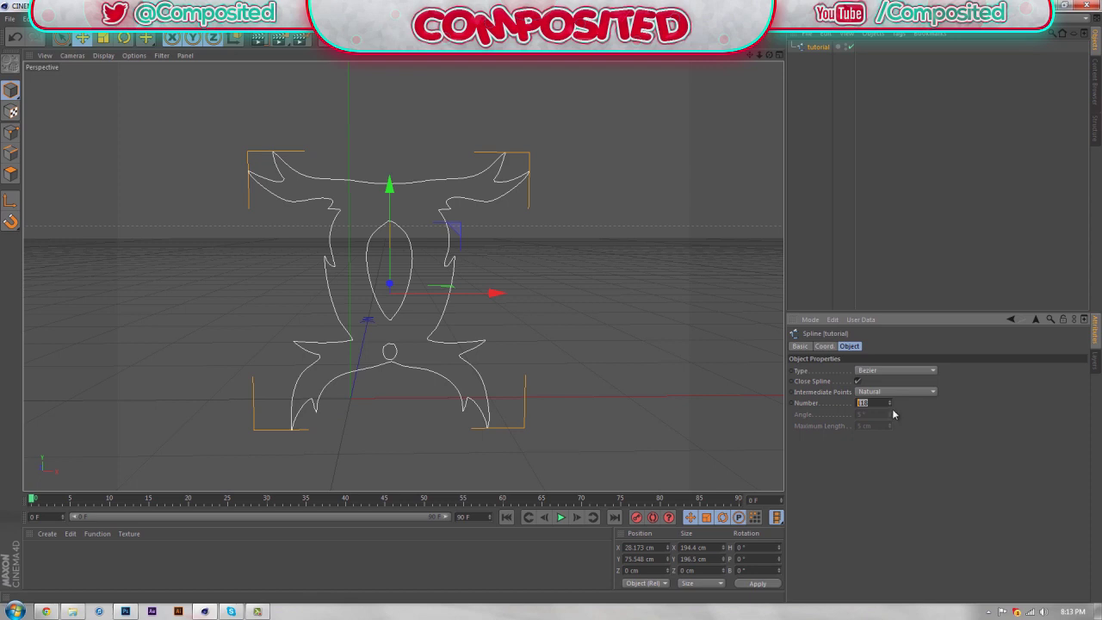
type("6")
key("Return")
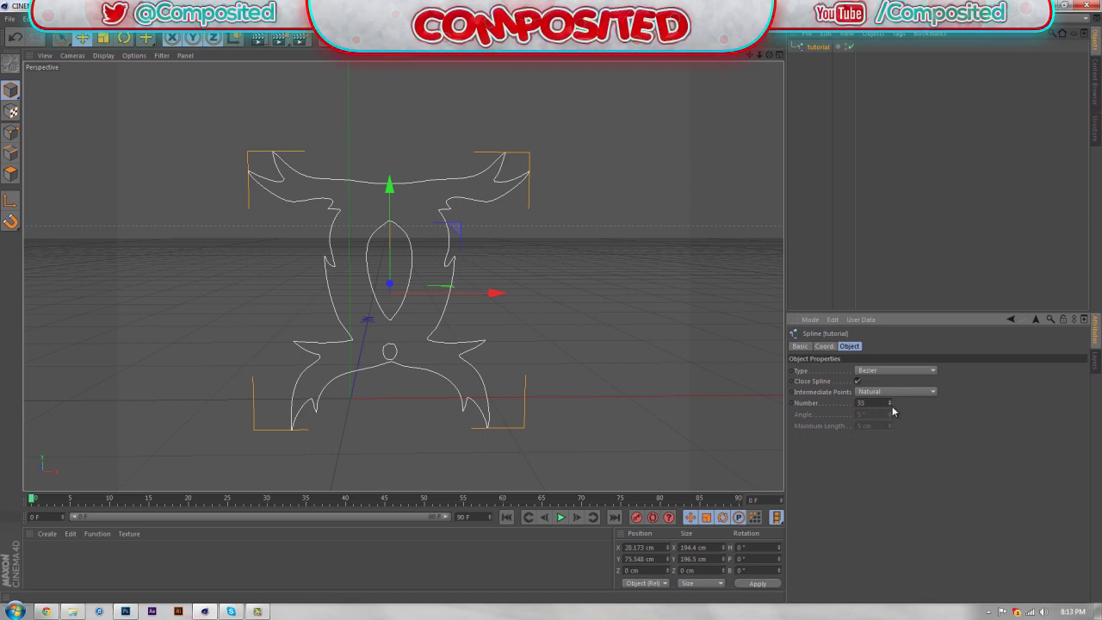
left_click_drag(890, 405, 891, 404)
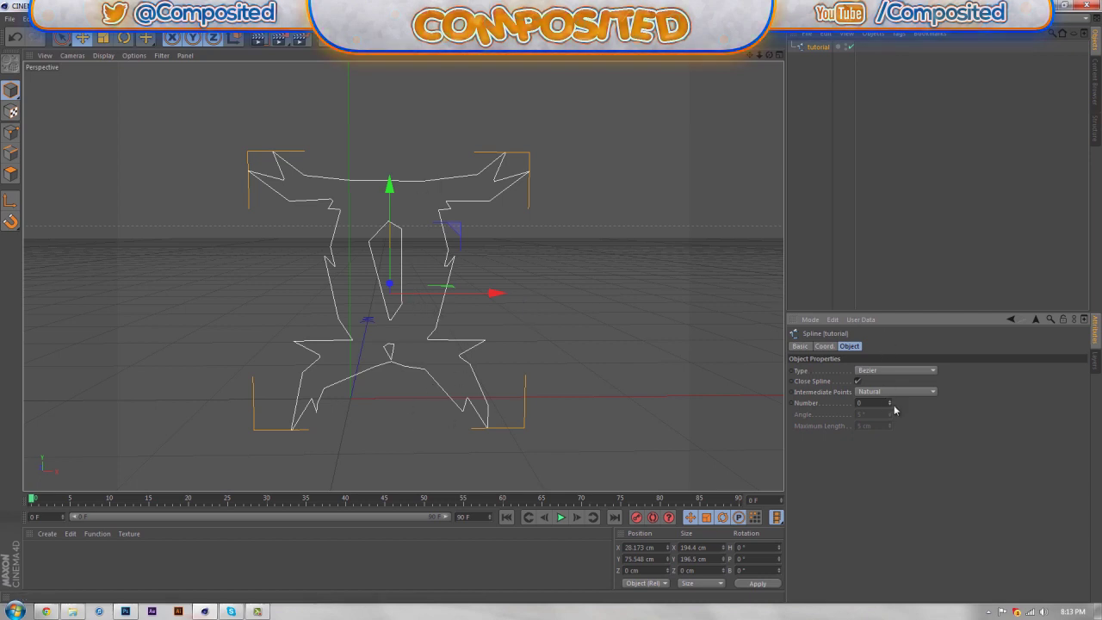
left_click_drag(890, 404, 901, 353)
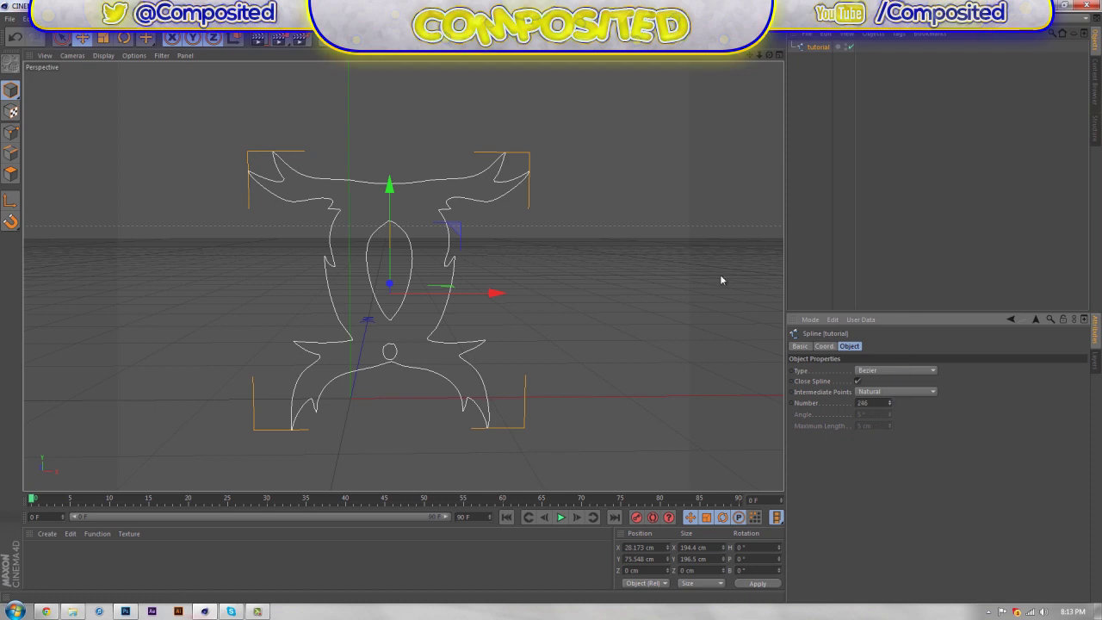
Add an Extrude NURBS and nest the tutorial spline inside it to extrude the logo
left_click(384, 38)
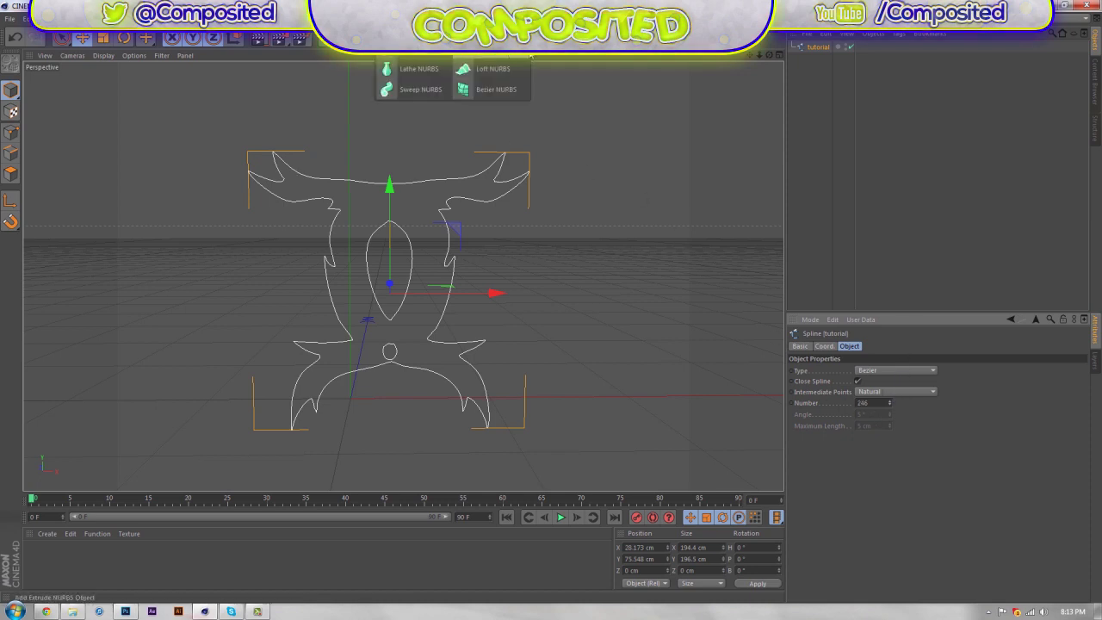
left_click(482, 66, "alt")
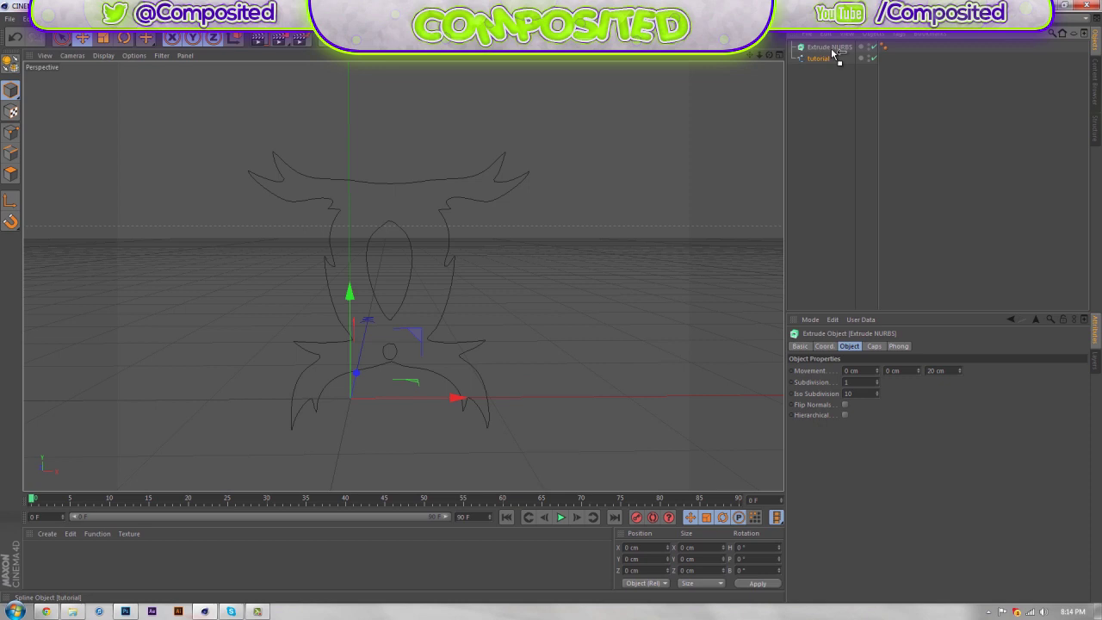
left_click(832, 57)
left_click_drag(835, 49, 831, 48)
left_click(824, 49)
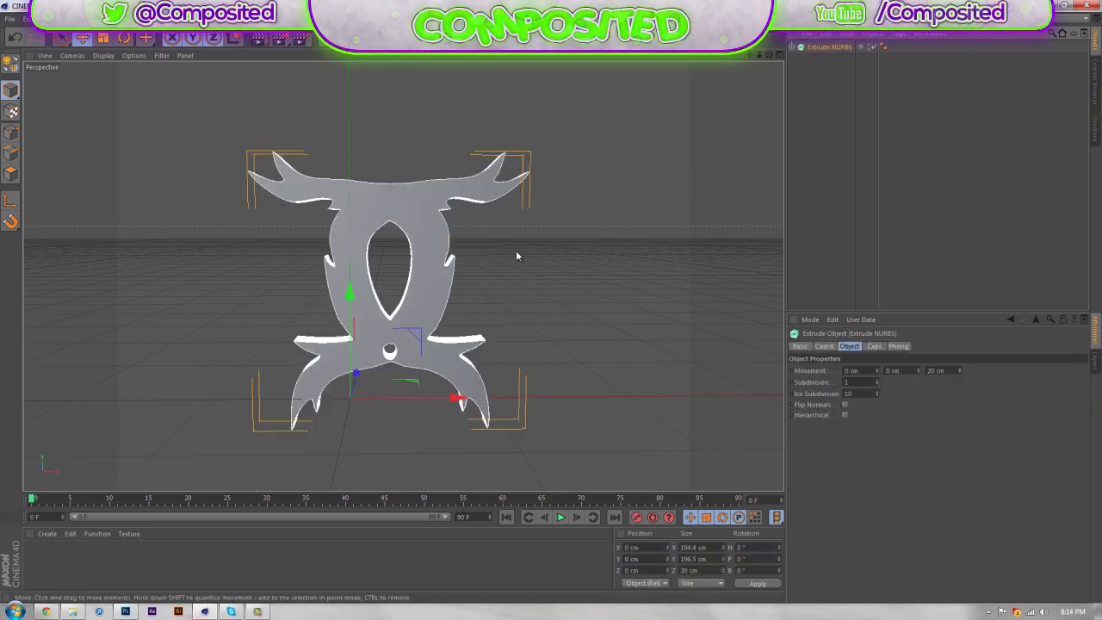
left_click(688, 272)
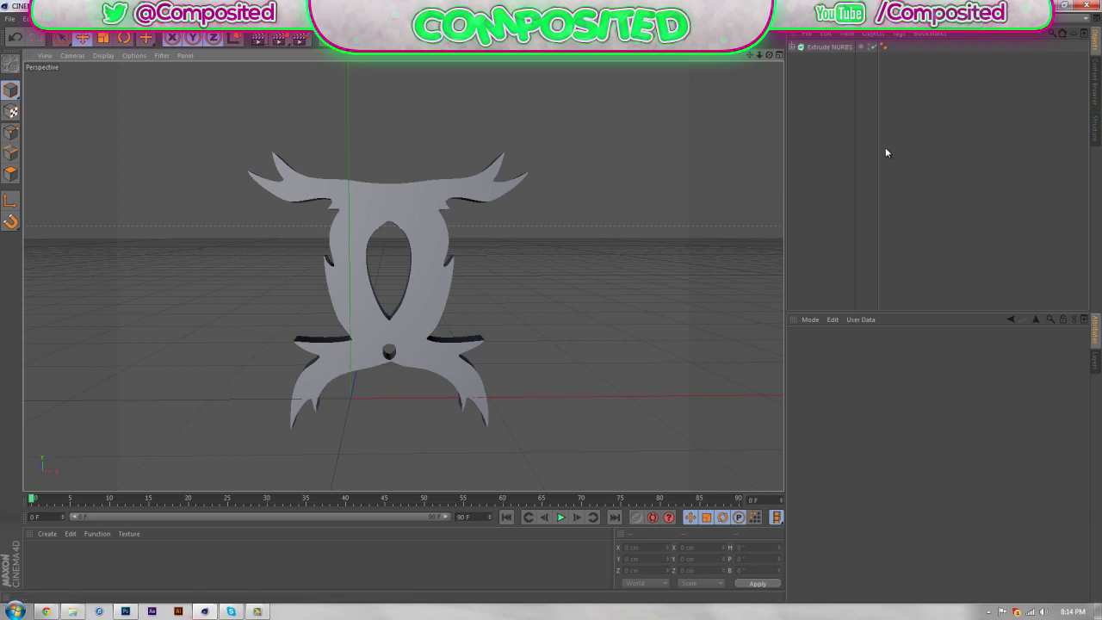
left_click(256, 40)
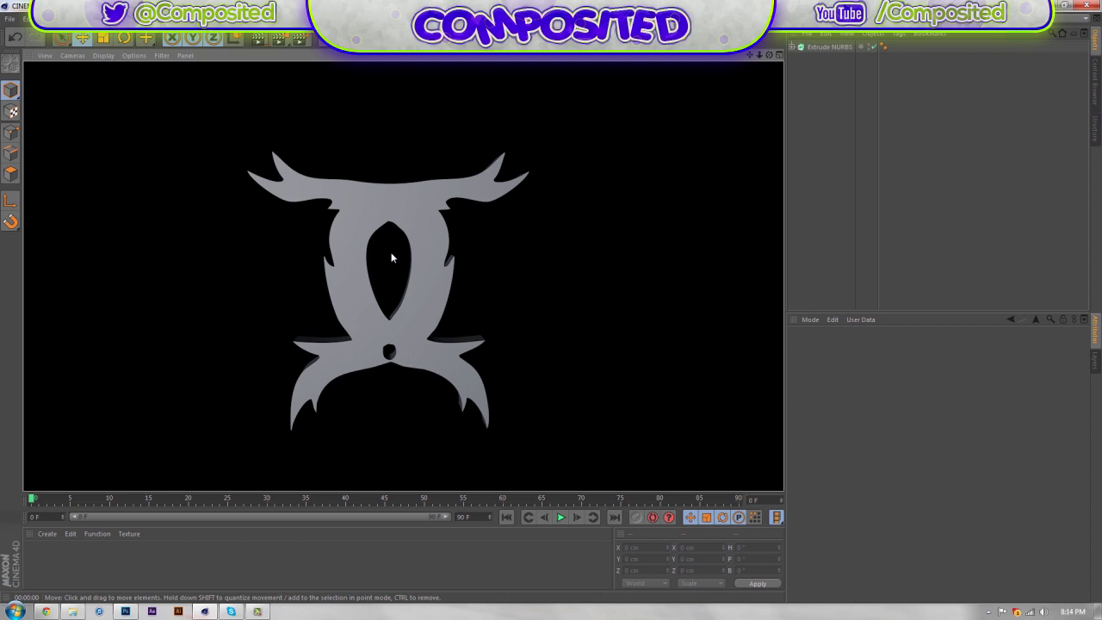
Render the extruded logo in the perspective view as a solid grey shape
left_click(255, 612)
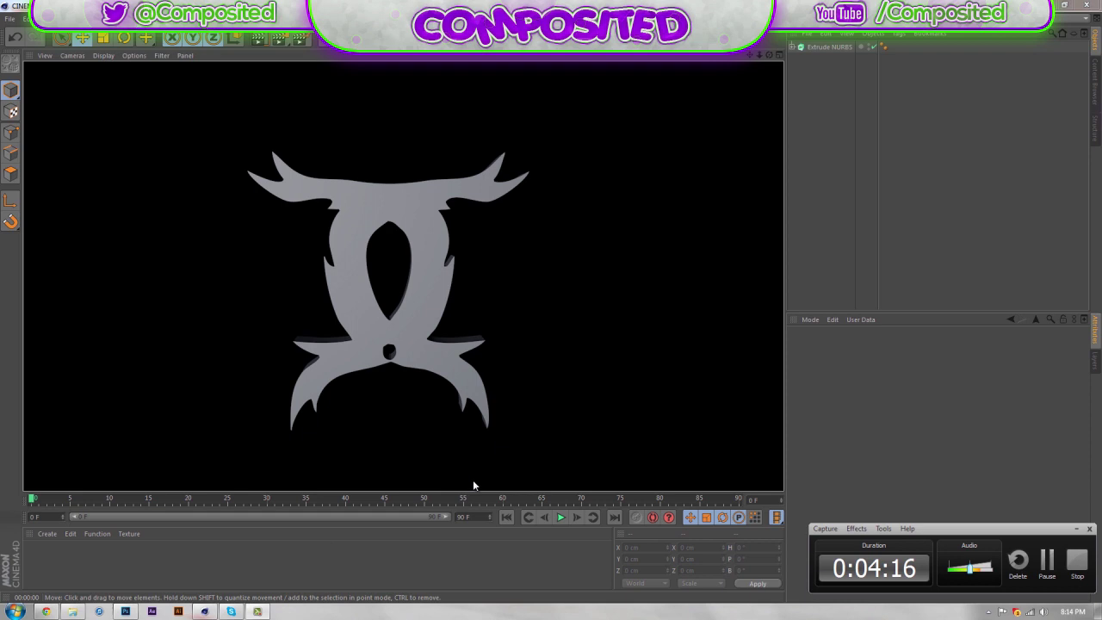